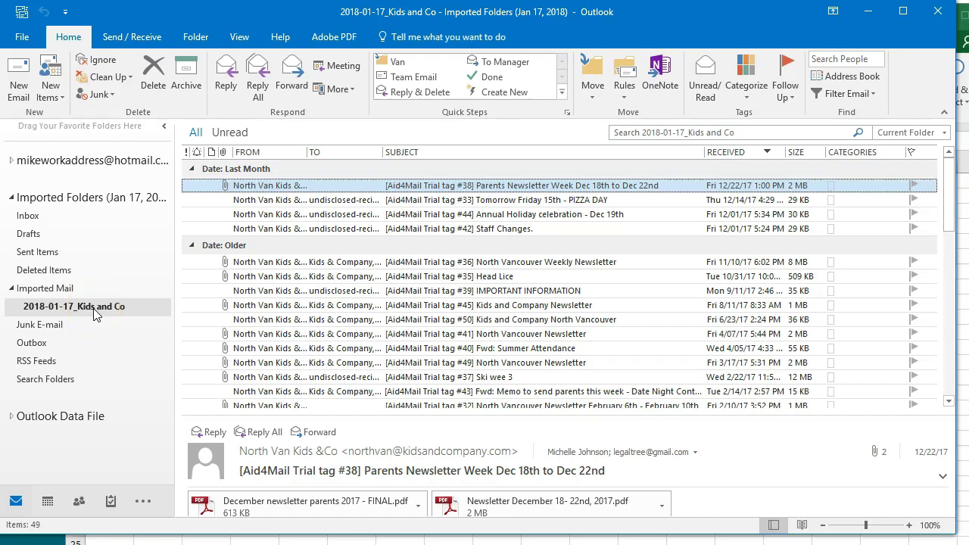
Copy all emails in the 2018-01-17_Kids and Co folder and paste them into Excel's blank Book1 sheet from cell A1.
{"action": "left_click", "coordinate": [335, 306]}
{"action": "scroll", "coordinate": [337, 317], "scroll_direction": "down", "scroll_amount": 4}
{"action": "scroll", "coordinate": [337, 316], "scroll_direction": "up", "scroll_amount": 5}
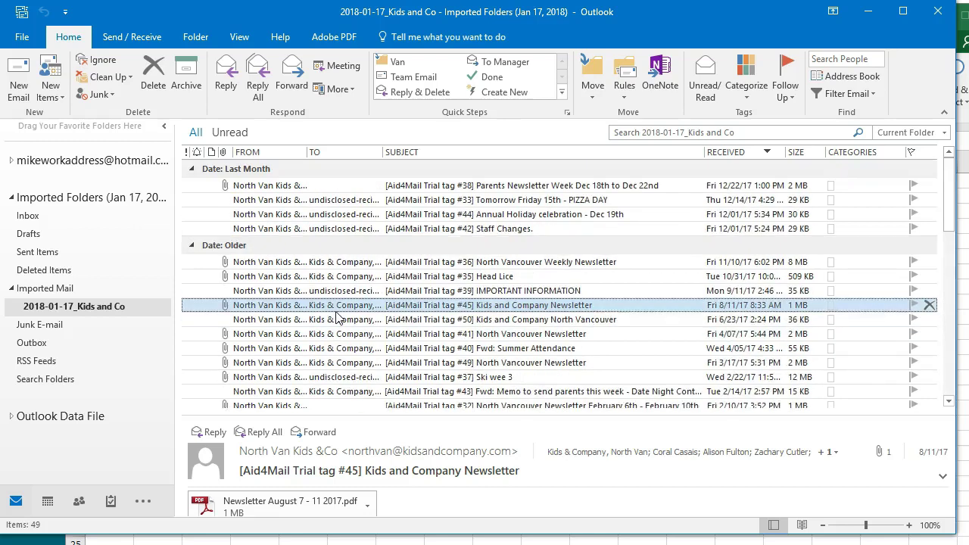
{"action": "left_click", "coordinate": [337, 306]}
{"action": "left_click", "coordinate": [343, 295]}
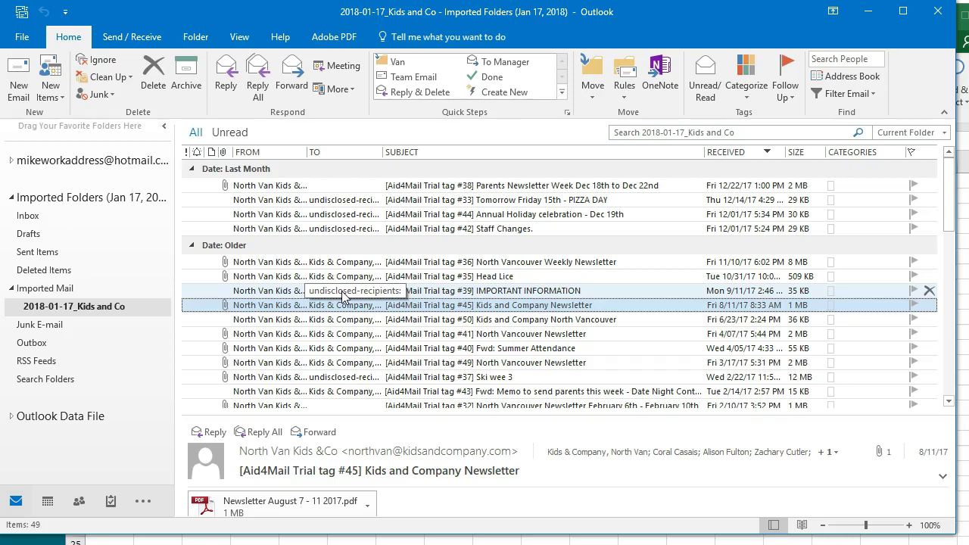
{"action": "left_click", "coordinate": [339, 278]}
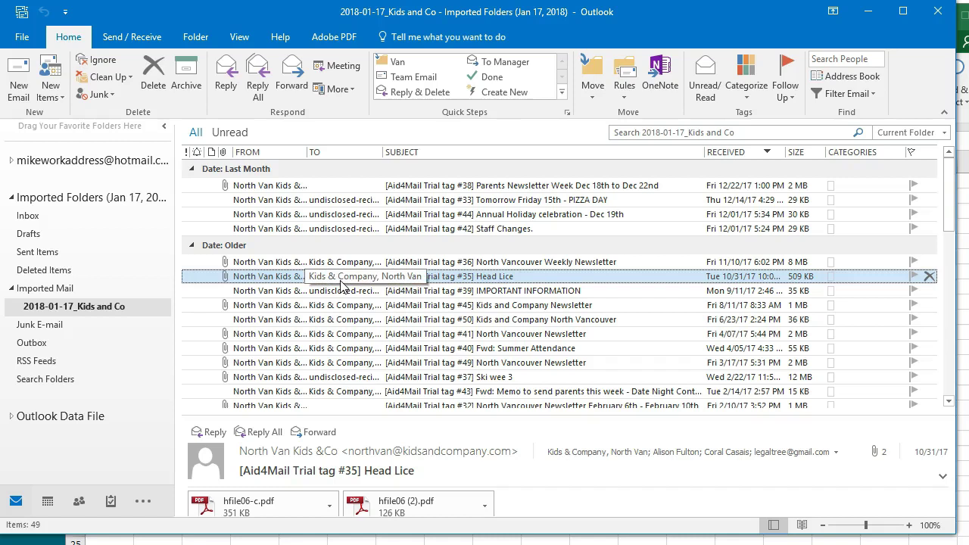
{"action": "key", "text": "ctrl+a"}
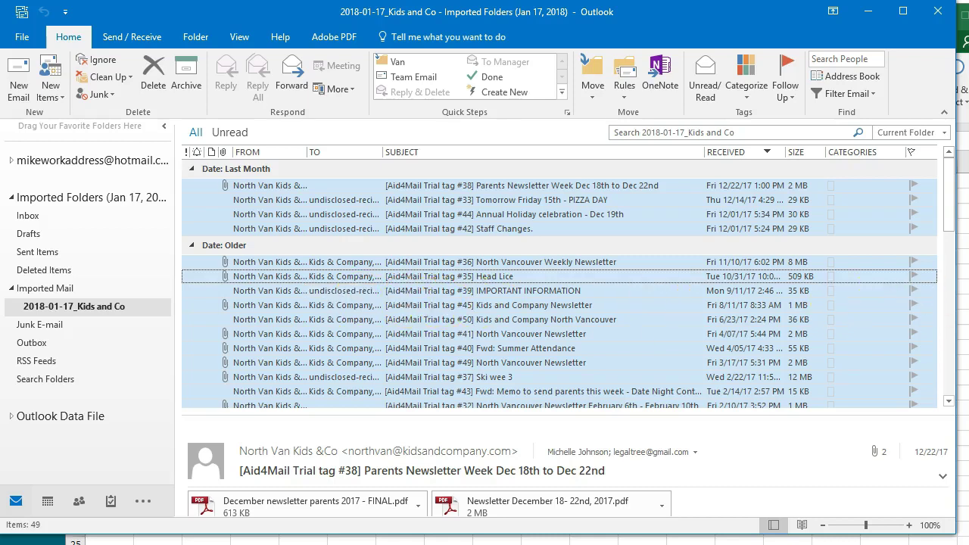
{"action": "key", "text": "alt+Tab"}
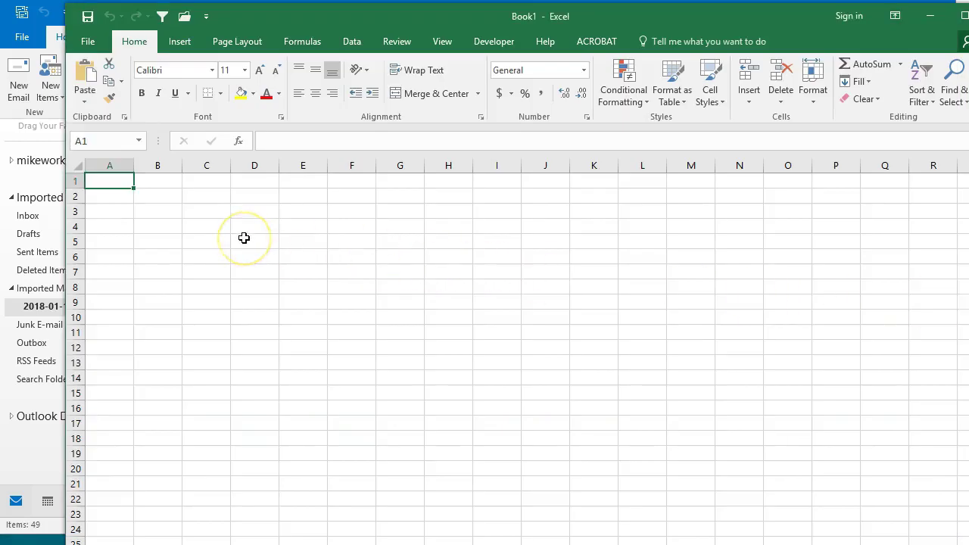
{"action": "key", "text": "ctrl+v"}
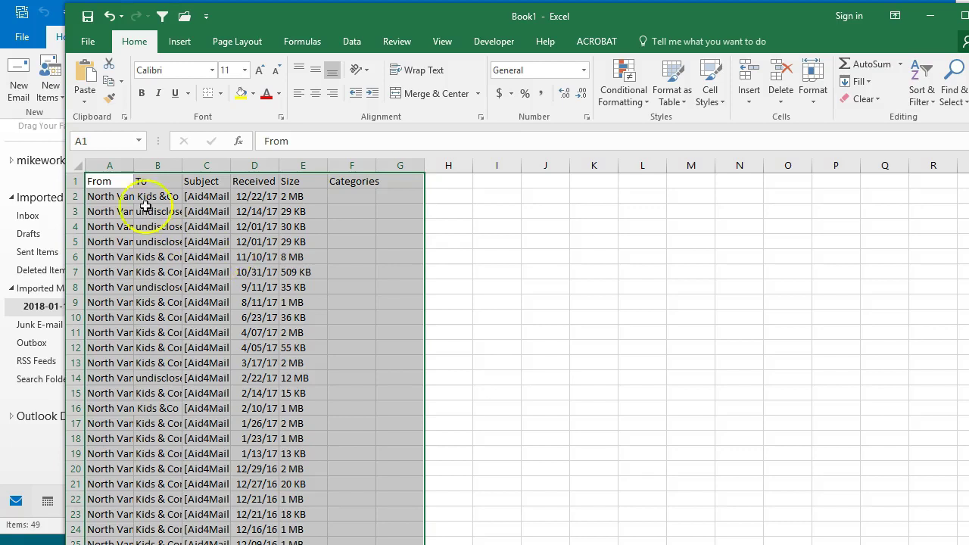
Delete the From, To, Subject, Size and Categories columns, keeping only the Received dates in column A.
{"action": "left_click_drag", "start_coordinate": [134, 165], "coordinate": [325, 162]}
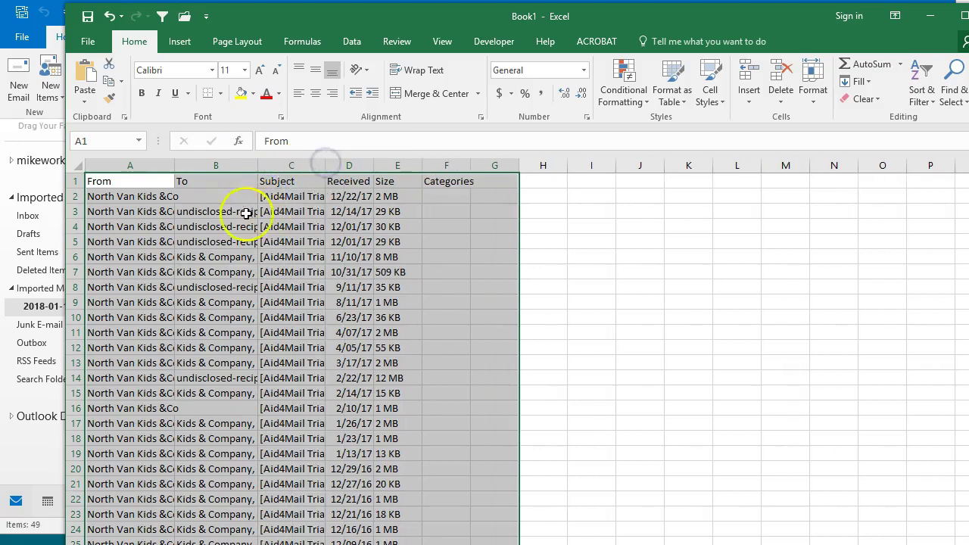
{"action": "left_click_drag", "start_coordinate": [296, 211], "coordinate": [115, 213]}
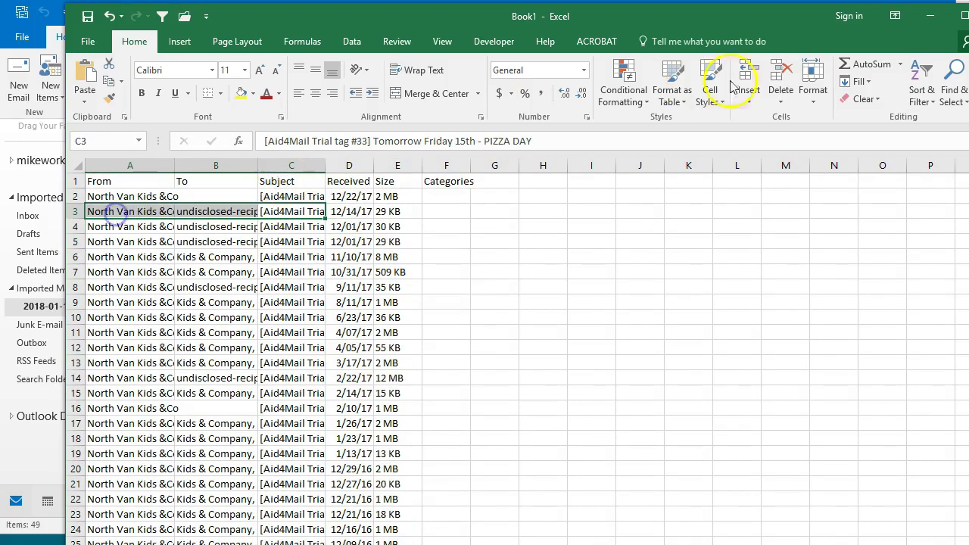
{"action": "left_click", "coordinate": [779, 97]}
{"action": "left_click", "coordinate": [768, 156]}
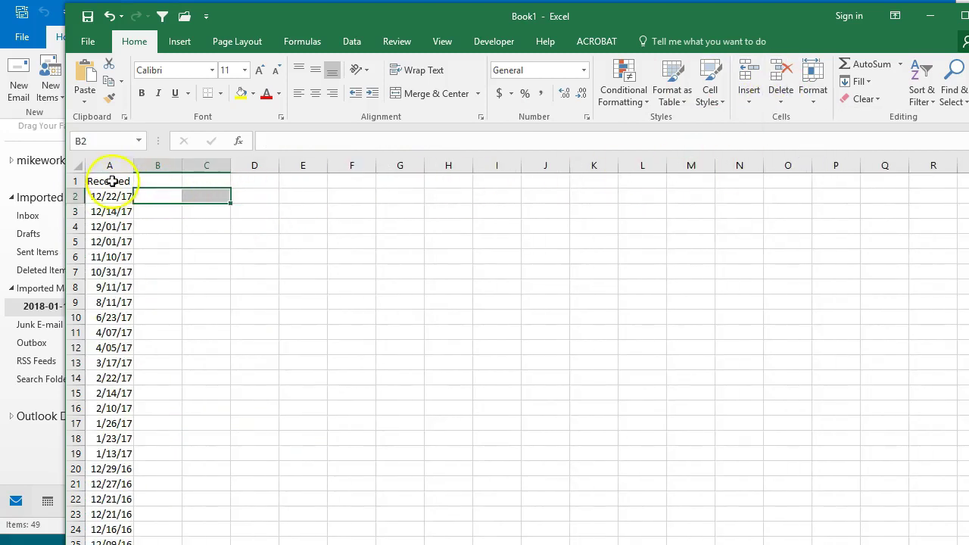
Delete the header row containing Received so the dates start in row 1.
{"action": "left_click", "coordinate": [111, 181]}
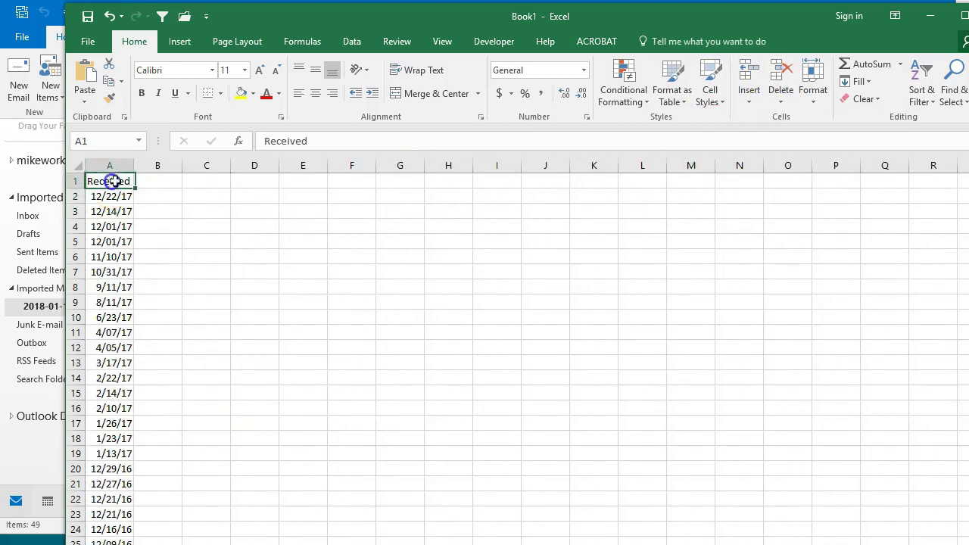
{"action": "left_click", "coordinate": [780, 99]}
{"action": "left_click", "coordinate": [815, 140]}
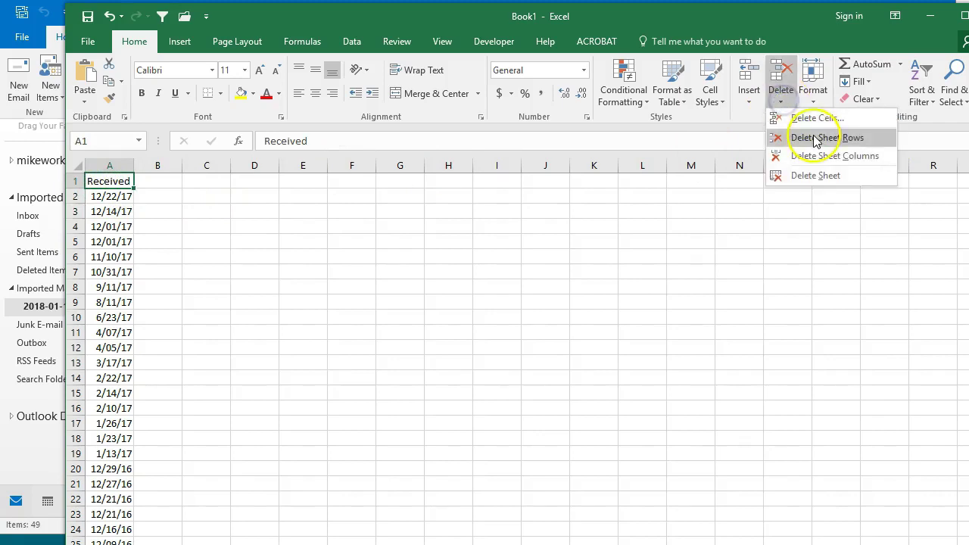
Copy the whole column of received dates from column A into column B.
{"action": "left_click", "coordinate": [107, 245]}
{"action": "scroll", "coordinate": [108, 251], "scroll_direction": "down", "scroll_amount": 13}
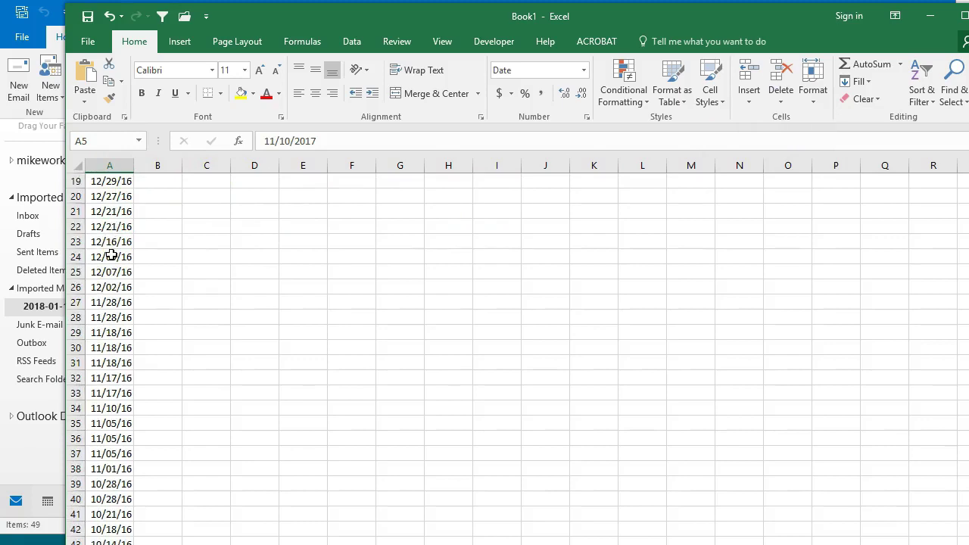
{"action": "scroll", "coordinate": [111, 255], "scroll_direction": "up", "scroll_amount": 13}
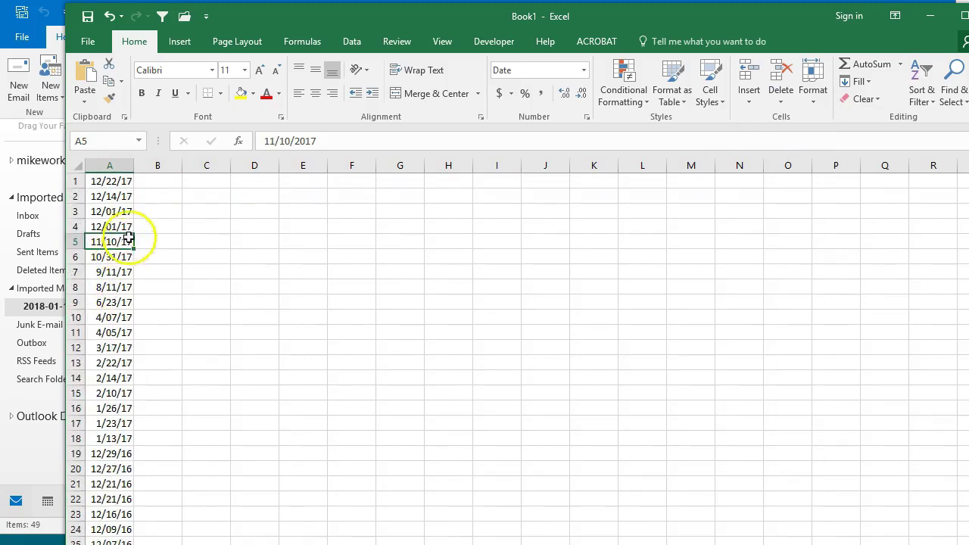
{"action": "left_click", "coordinate": [118, 162]}
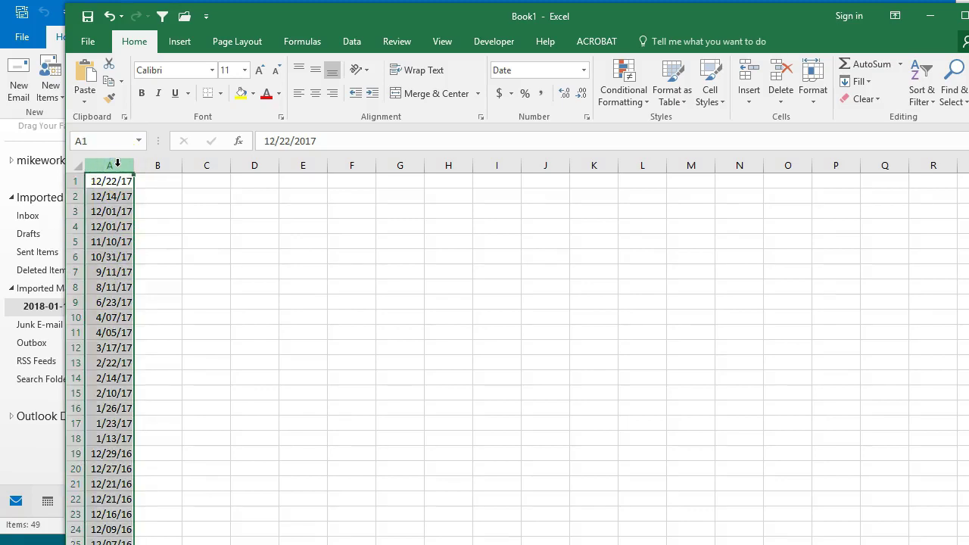
{"action": "key", "text": "ctrl+c"}
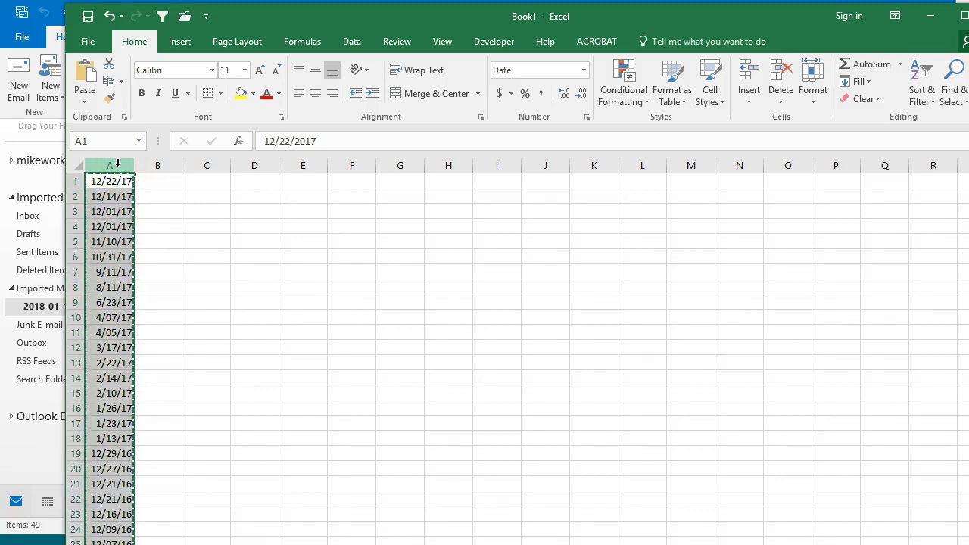
{"action": "left_click", "coordinate": [166, 178]}
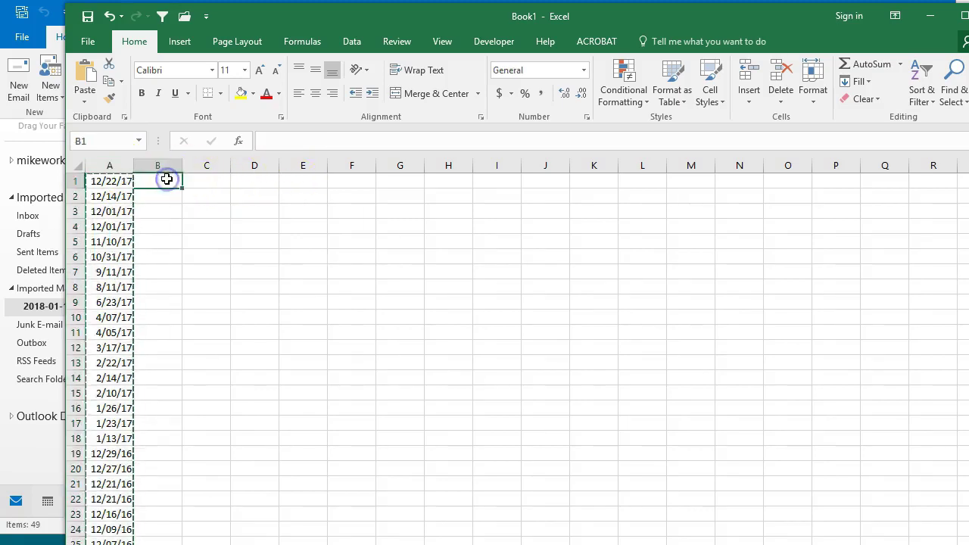
{"action": "key", "text": "ctrl+v"}
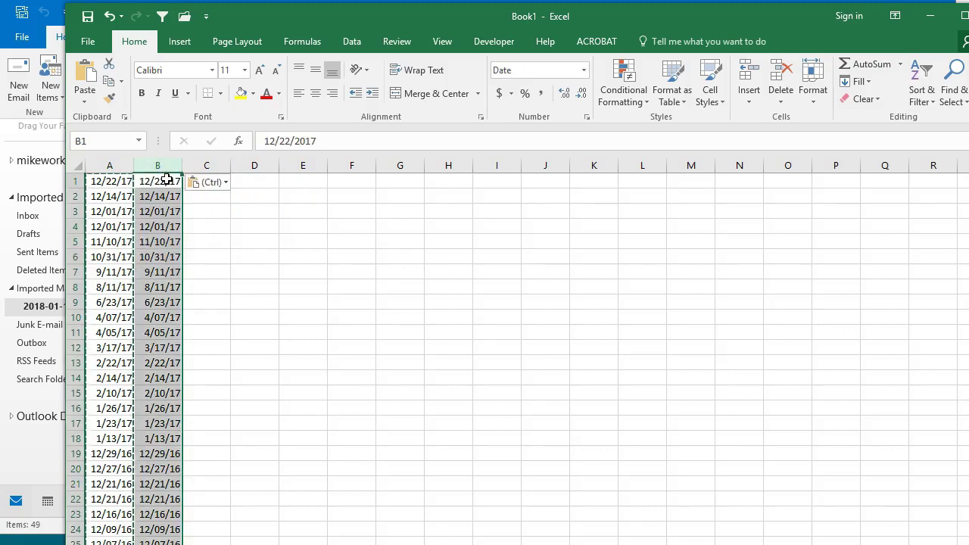
{"action": "left_click", "coordinate": [215, 215]}
{"action": "key", "text": "Escape"}
Remove duplicate dates from column B only, continuing with the current selection instead of expanding it.
{"action": "scroll", "coordinate": [213, 223], "scroll_direction": "down", "scroll_amount": 13}
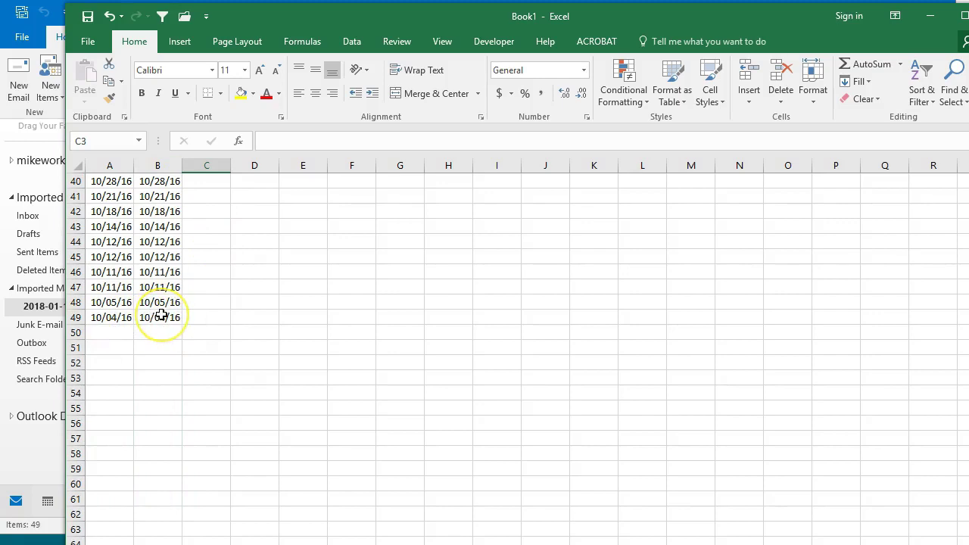
{"action": "scroll", "coordinate": [161, 316], "scroll_direction": "up", "scroll_amount": 13}
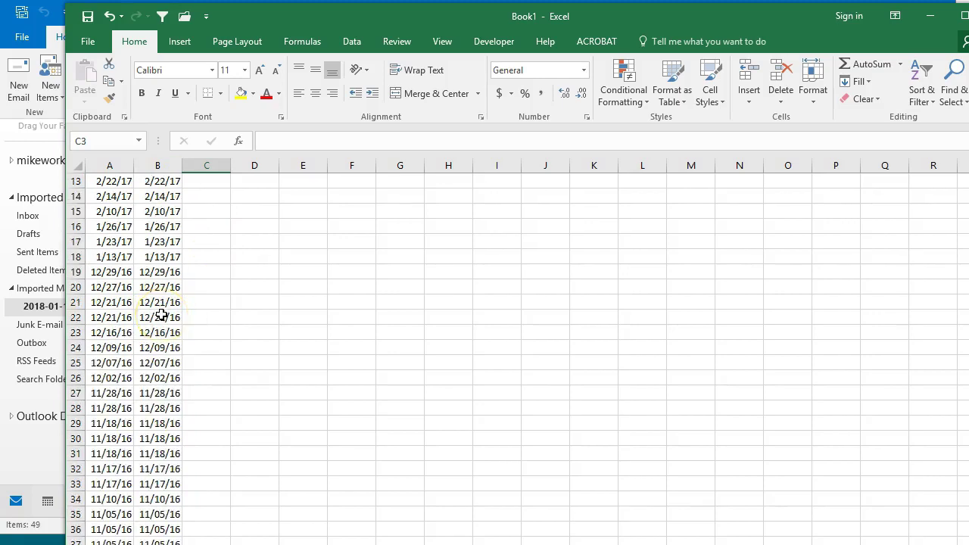
{"action": "left_click", "coordinate": [158, 163]}
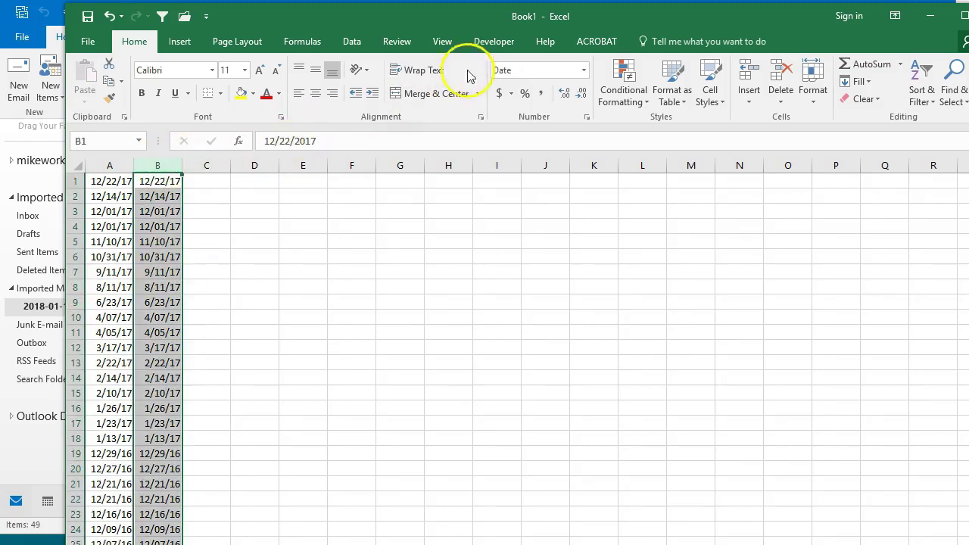
{"action": "left_click", "coordinate": [352, 42]}
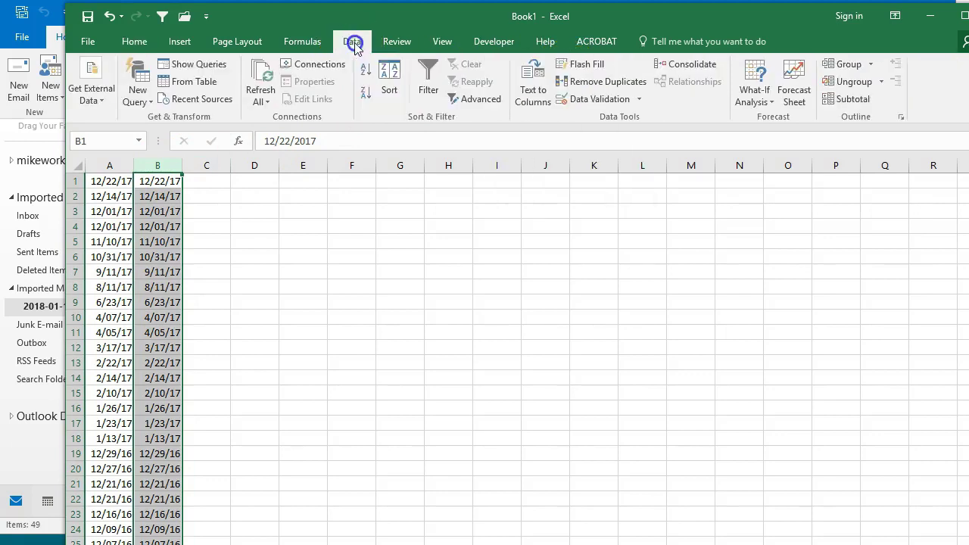
{"action": "left_click", "coordinate": [578, 81]}
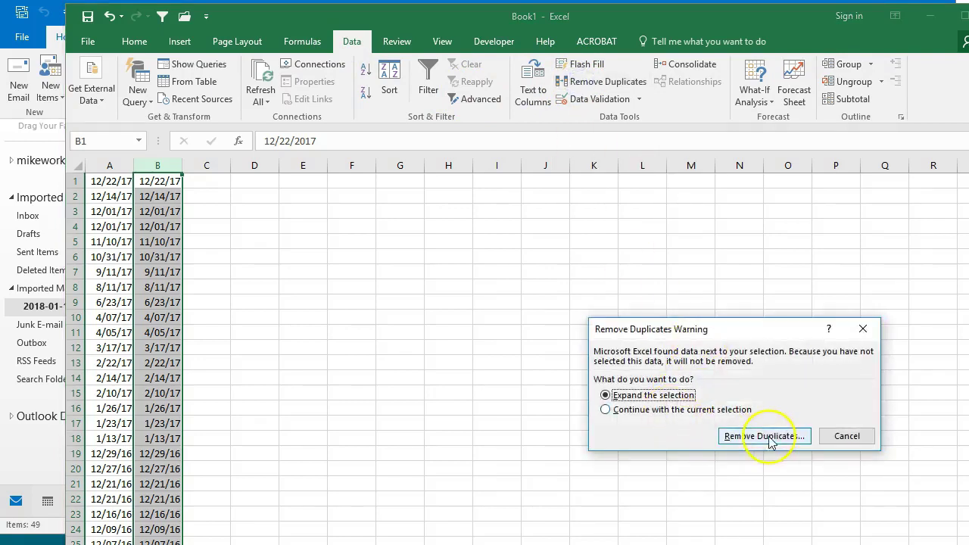
{"action": "left_click", "coordinate": [682, 409]}
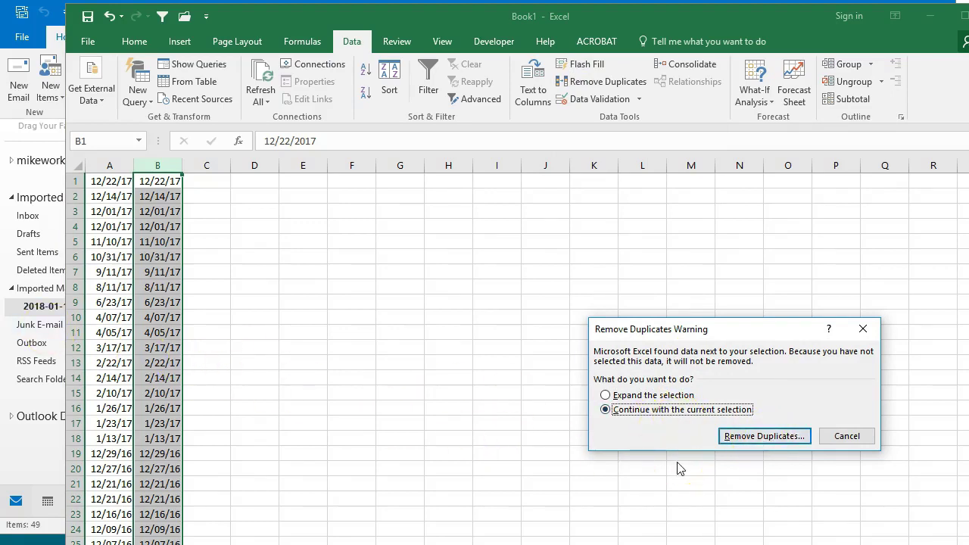
{"action": "left_click", "coordinate": [763, 436]}
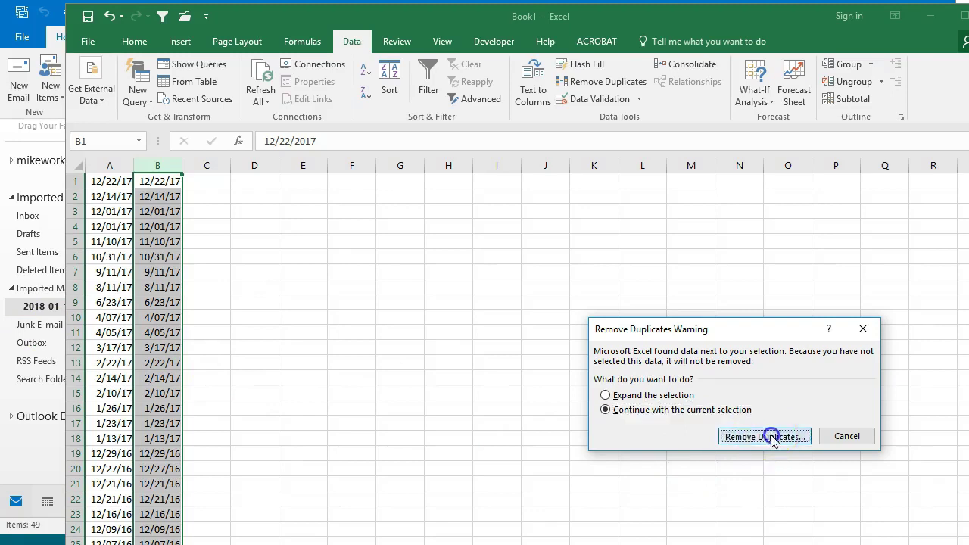
{"action": "left_click", "coordinate": [803, 482]}
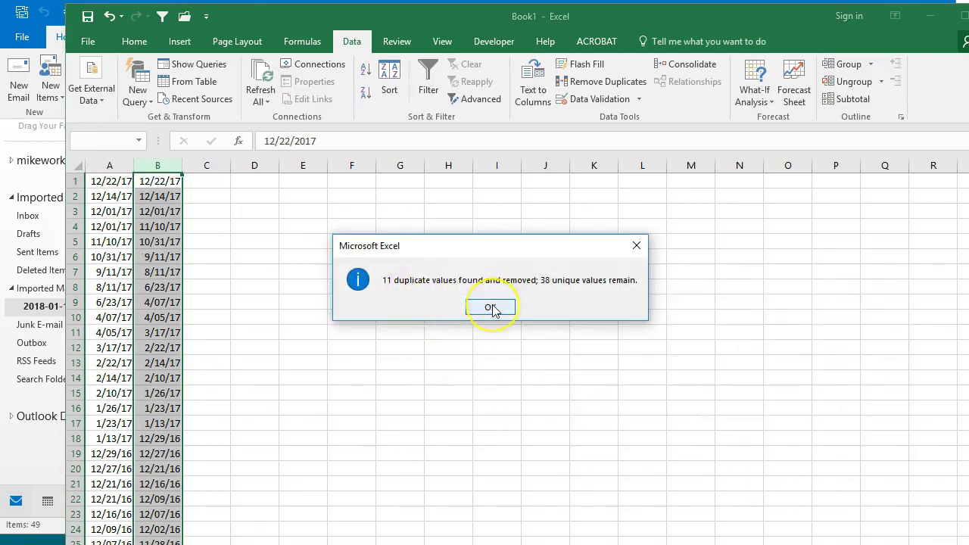
{"action": "left_click", "coordinate": [492, 309]}
{"action": "left_click", "coordinate": [226, 303]}
Compare the dates in columns A and B, and enter +countif(A:A,B1) in cell C1 to count emails for the first unique date.
{"action": "scroll", "coordinate": [232, 307], "scroll_direction": "down", "scroll_amount": 7}
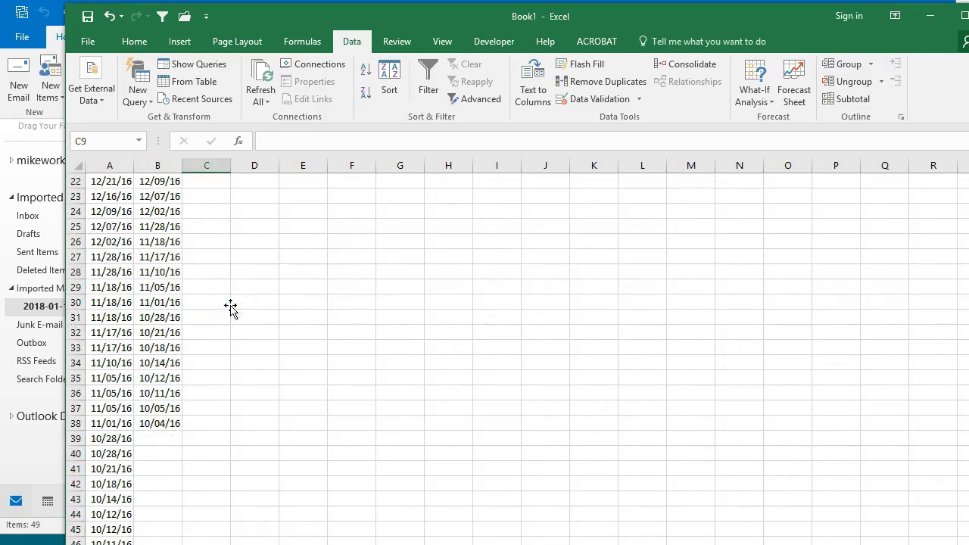
{"action": "scroll", "coordinate": [162, 456], "scroll_direction": "down", "scroll_amount": 1}
{"action": "scroll", "coordinate": [161, 456], "scroll_direction": "down", "scroll_amount": 2}
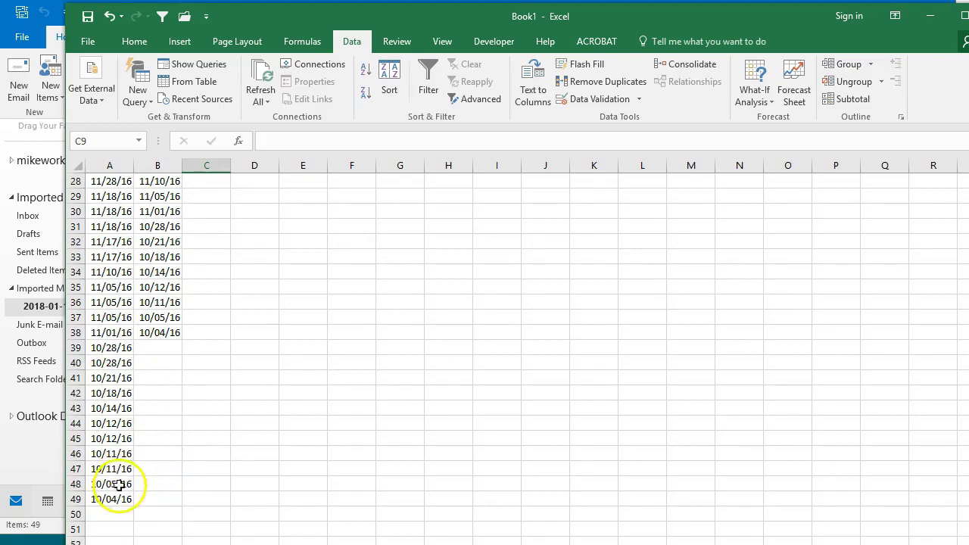
{"action": "scroll", "coordinate": [159, 388], "scroll_direction": "up", "scroll_amount": 9}
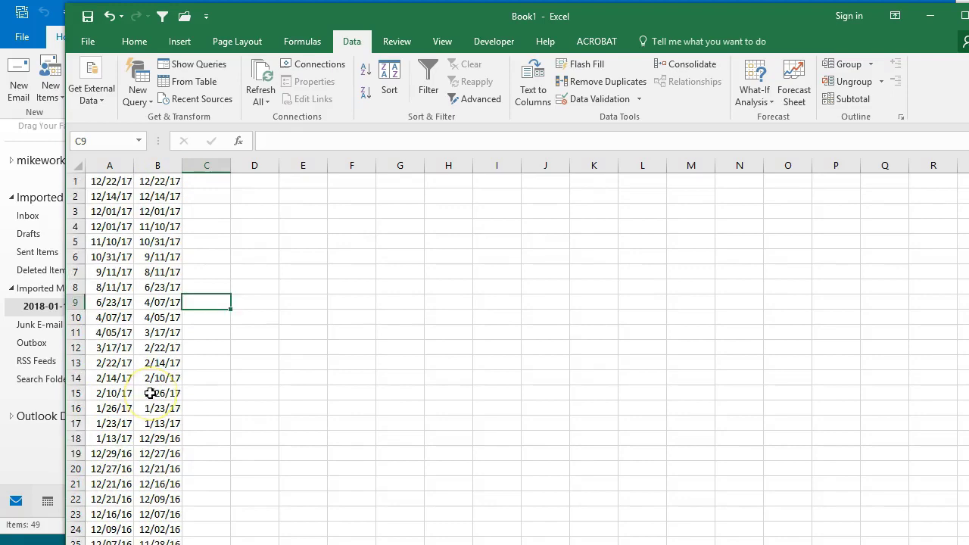
{"action": "left_click", "coordinate": [198, 183]}
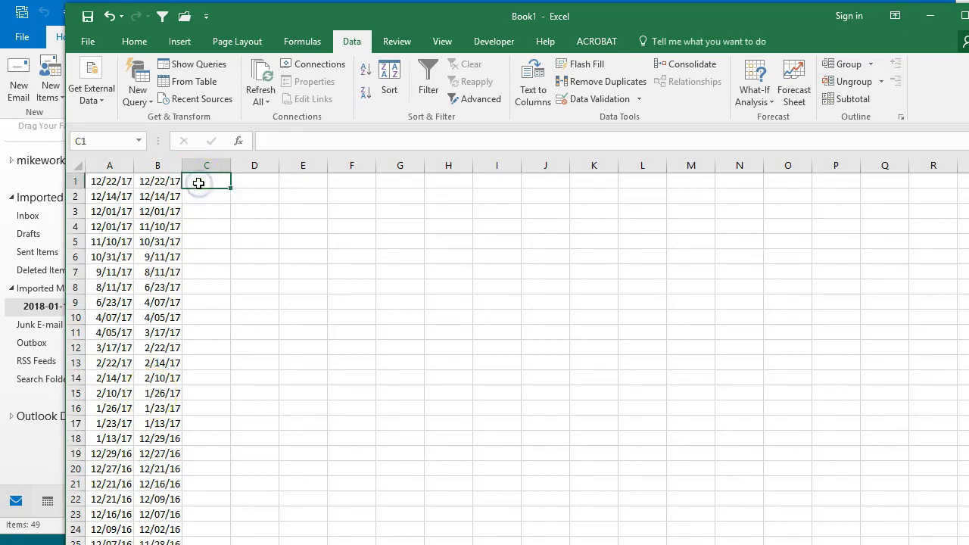
{"action": "type", "text": "+"}
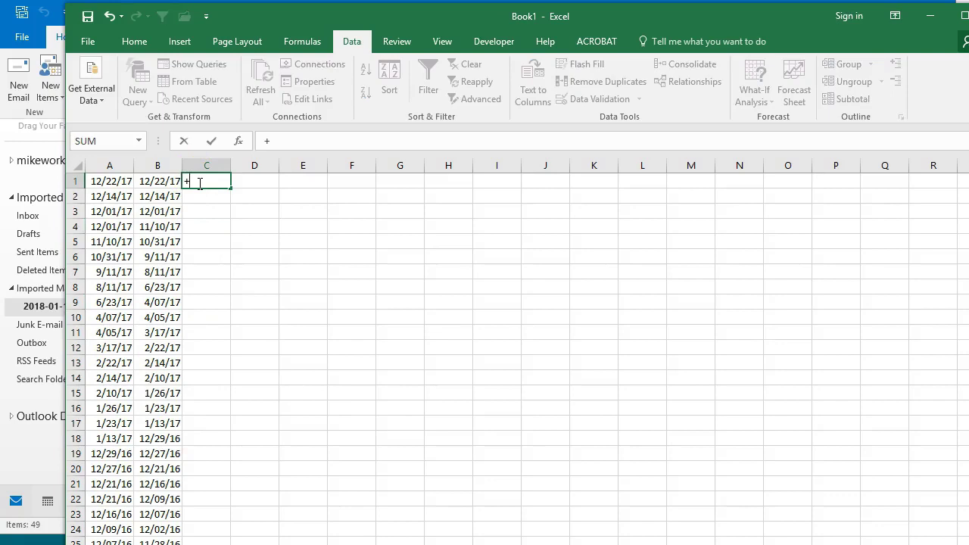
{"action": "type", "text": "counti"}
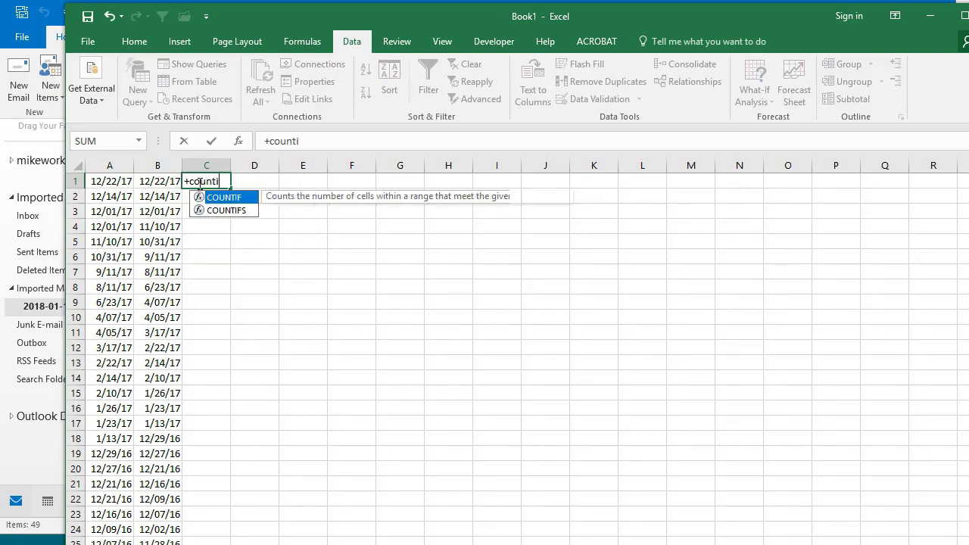
{"action": "type", "text": "f("}
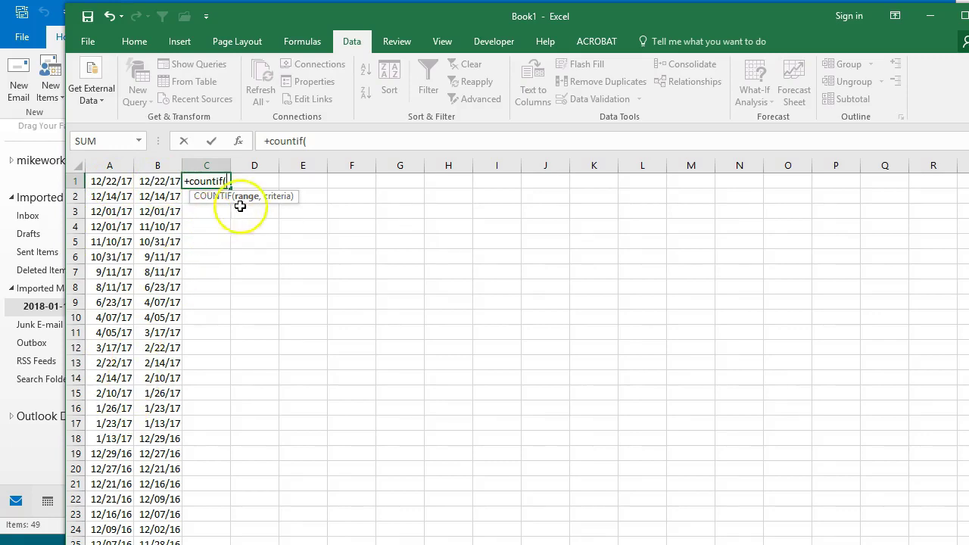
{"action": "left_click", "coordinate": [119, 159]}
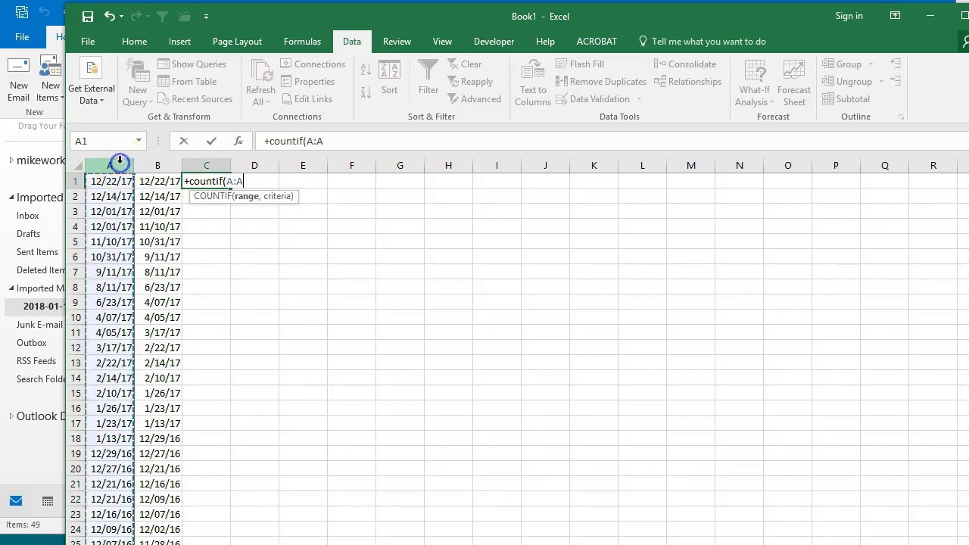
{"action": "type", "text": ","}
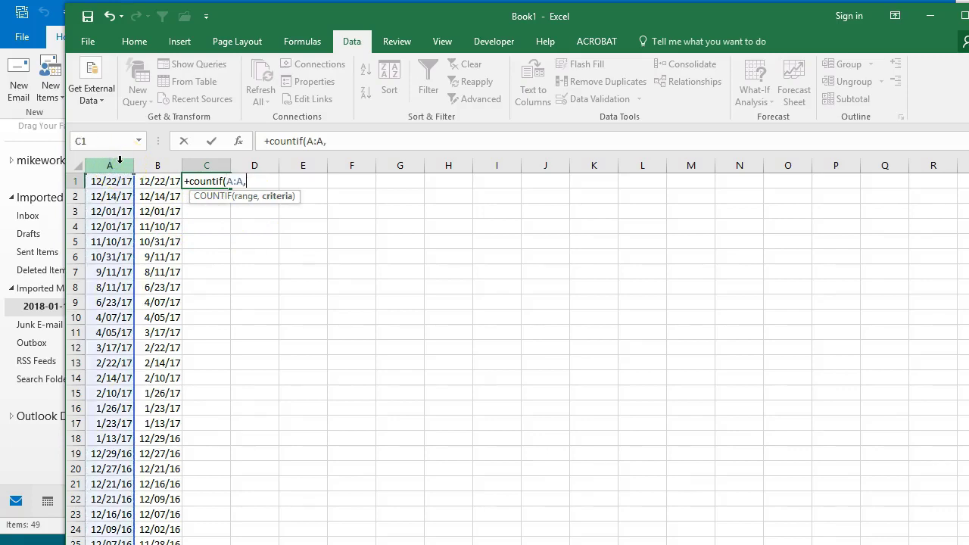
{"action": "left_click", "coordinate": [159, 180]}
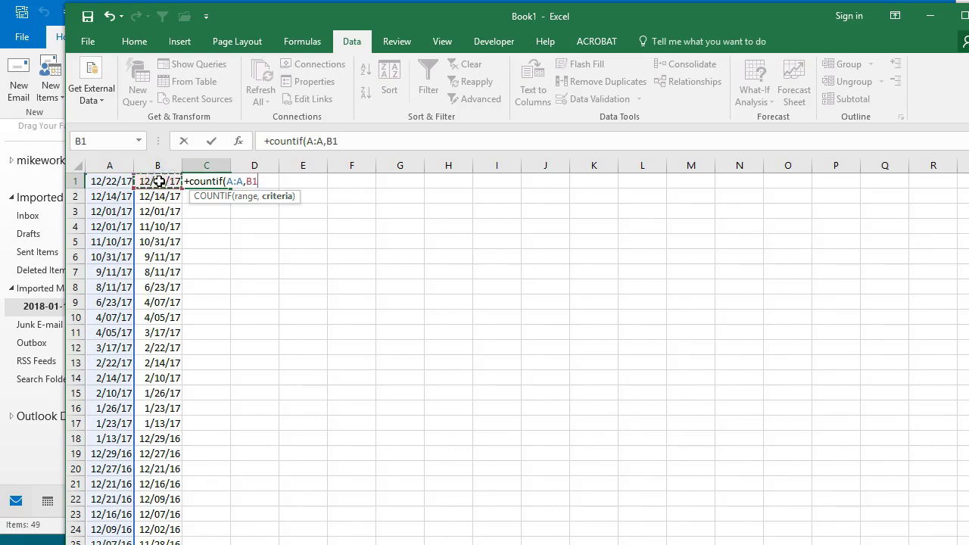
{"action": "type", "text": ")"}
{"action": "key", "text": "Return"}
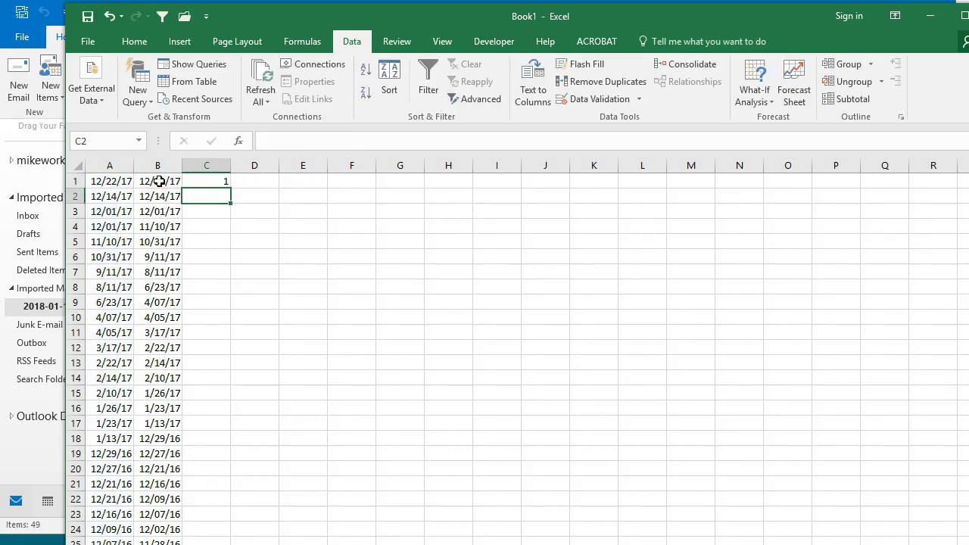
Centre the contents of cell C1 horizontally.
{"action": "key", "text": "Up"}
{"action": "left_click", "coordinate": [134, 41]}
{"action": "left_click", "coordinate": [315, 92]}
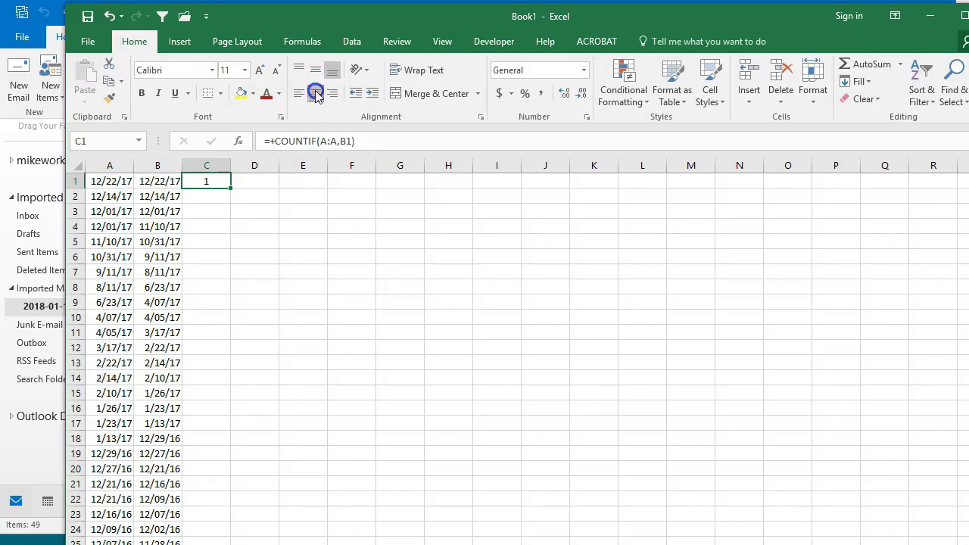
Copy the COUNTIF formula from C1 down column C through row 38, beside every unique date.
{"action": "key", "text": "ctrl+c"}
{"action": "key", "text": "shift+Down"}
{"action": "key", "text": "shift+Down"}
{"action": "key", "text": "shift+Down"}
{"action": "key", "text": "shift+Down"}
{"action": "key", "text": "shift+Down"}
{"action": "key", "text": "shift+Down"}
{"action": "key", "text": "shift+Down"}
{"action": "key", "text": "shift+Down"}
{"action": "key", "text": "shift+Down"}
{"action": "key", "text": "shift+Down"}
{"action": "key", "text": "shift+Down"}
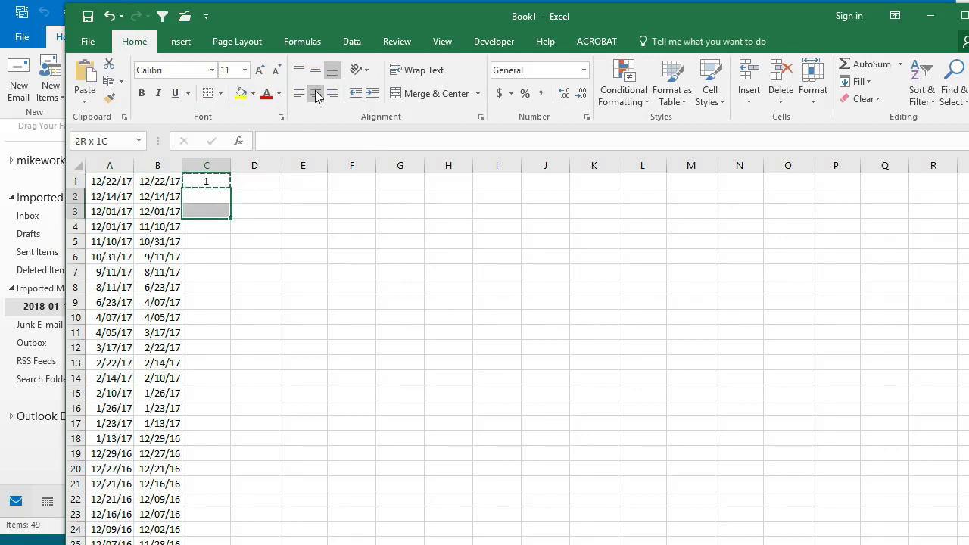
{"action": "key", "text": "shift+Down"}
{"action": "key", "text": "shift+Down"}
{"action": "key", "text": "shift+Down"}
{"action": "key", "text": "shift+Down"}
{"action": "key", "text": "shift+Down"}
{"action": "key", "text": "shift+Down"}
{"action": "key", "text": "shift+Down"}
{"action": "key", "text": "shift+Down"}
{"action": "key", "text": "shift+Down"}
{"action": "key", "text": "shift+Down"}
{"action": "key", "text": "shift+Down"}
{"action": "key", "text": "shift+Down"}
{"action": "key", "text": "shift+Down"}
{"action": "key", "text": "shift+Down"}
{"action": "key", "text": "shift+Down"}
{"action": "key", "text": "shift+Down"}
{"action": "key", "text": "shift+Down"}
{"action": "key", "text": "shift+Down"}
{"action": "key", "text": "shift+Down"}
{"action": "key", "text": "shift+Down"}
{"action": "key", "text": "shift+Up"}
{"action": "key", "text": "Return"}
Review the per-date counts in column C against the unique dates in column B, checking the row 3 date and the formula in C26.
{"action": "scroll", "coordinate": [272, 273], "scroll_direction": "up", "scroll_amount": 5}
{"action": "left_click", "coordinate": [303, 272]}
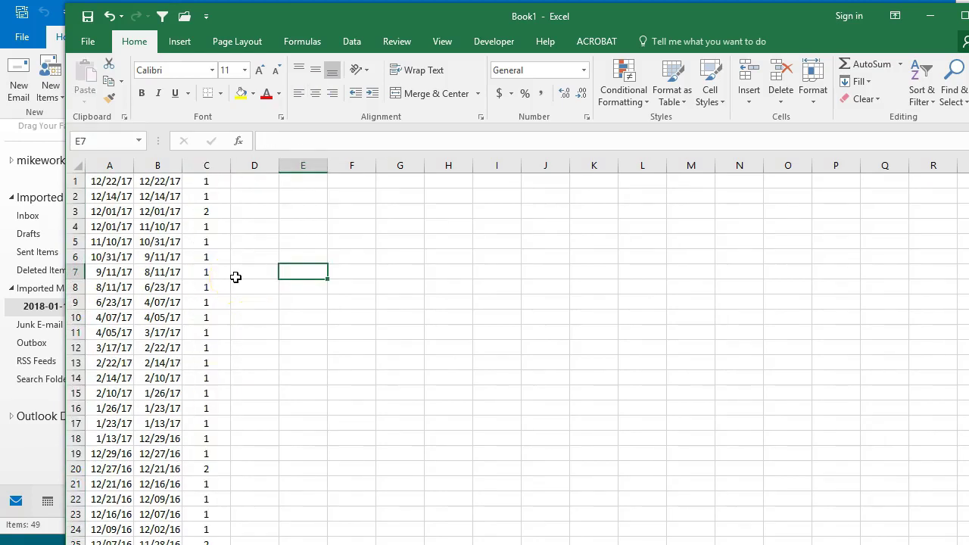
{"action": "left_click", "coordinate": [173, 216]}
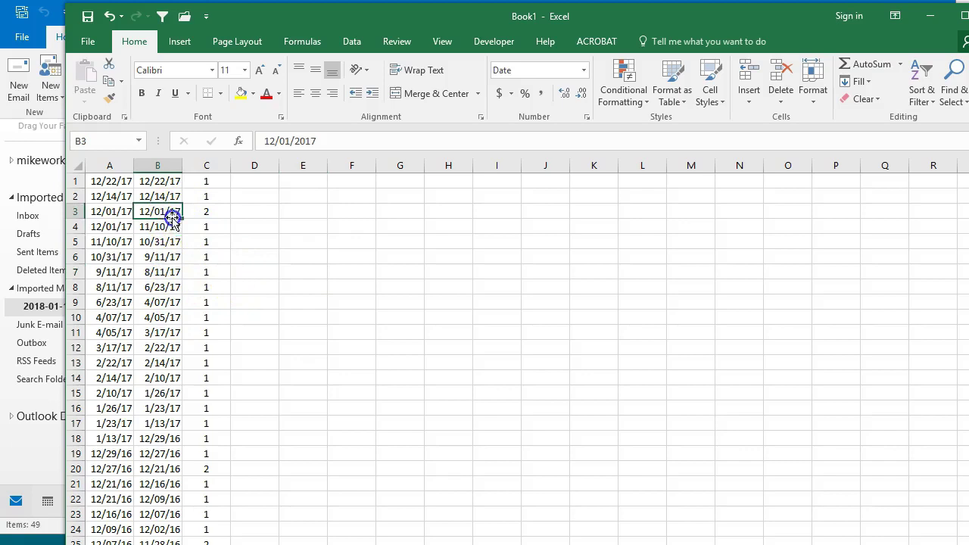
{"action": "scroll", "coordinate": [211, 383], "scroll_direction": "down", "scroll_amount": 4}
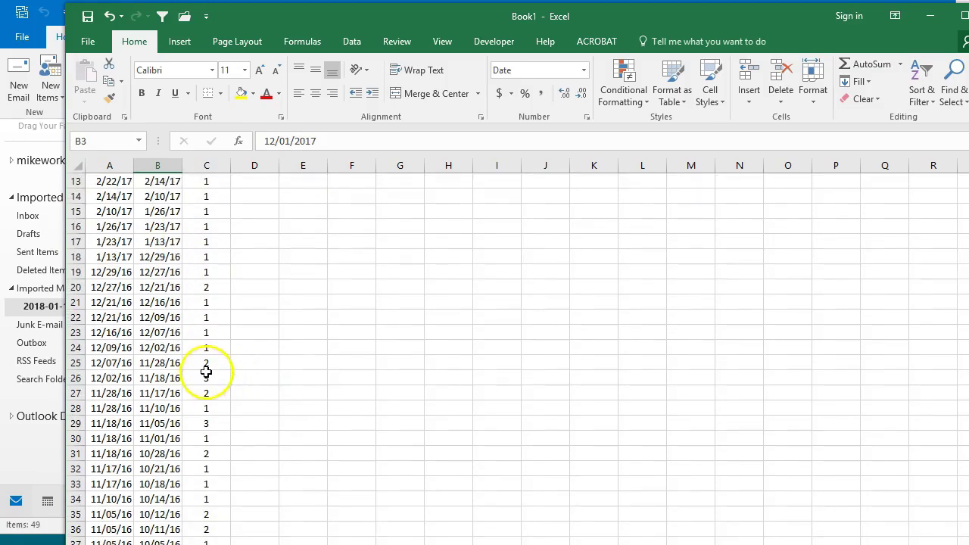
{"action": "left_click", "coordinate": [206, 372]}
{"action": "scroll", "coordinate": [298, 376], "scroll_direction": "down", "scroll_amount": 1}
{"action": "scroll", "coordinate": [293, 376], "scroll_direction": "up", "scroll_amount": 5}
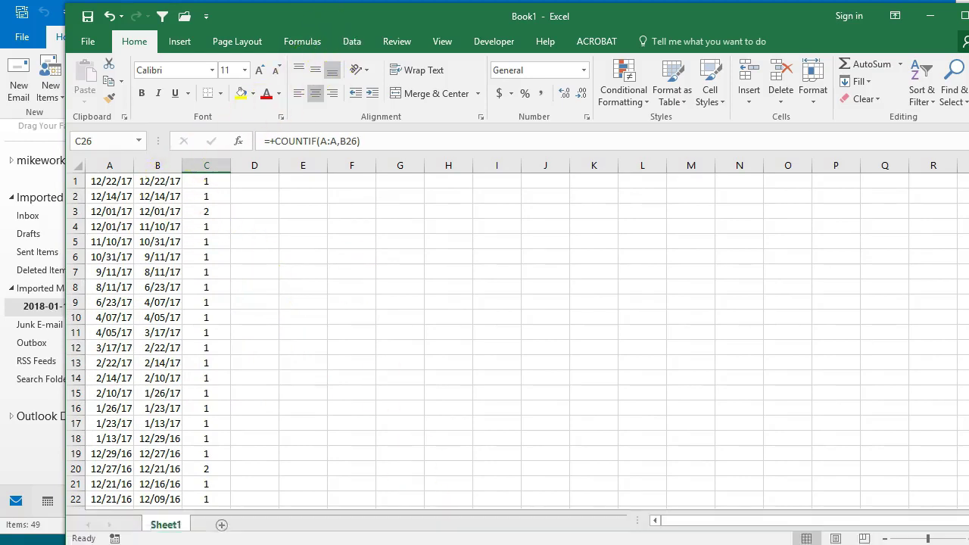
{"action": "left_click", "coordinate": [307, 390]}
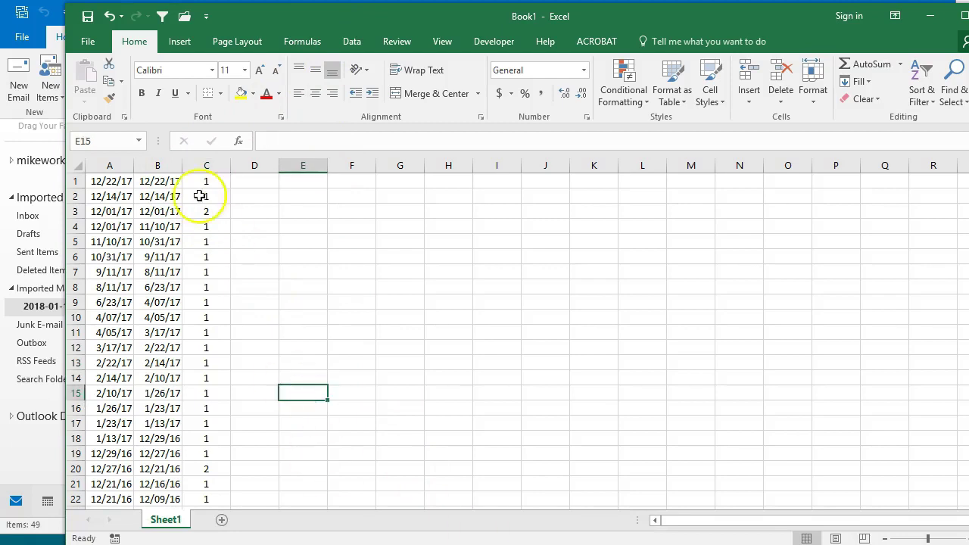
Insert a clustered column chart from the dates and counts in B1:C38, and enlarge it beside the data.
{"action": "left_click_drag", "start_coordinate": [163, 181], "coordinate": [204, 386]}
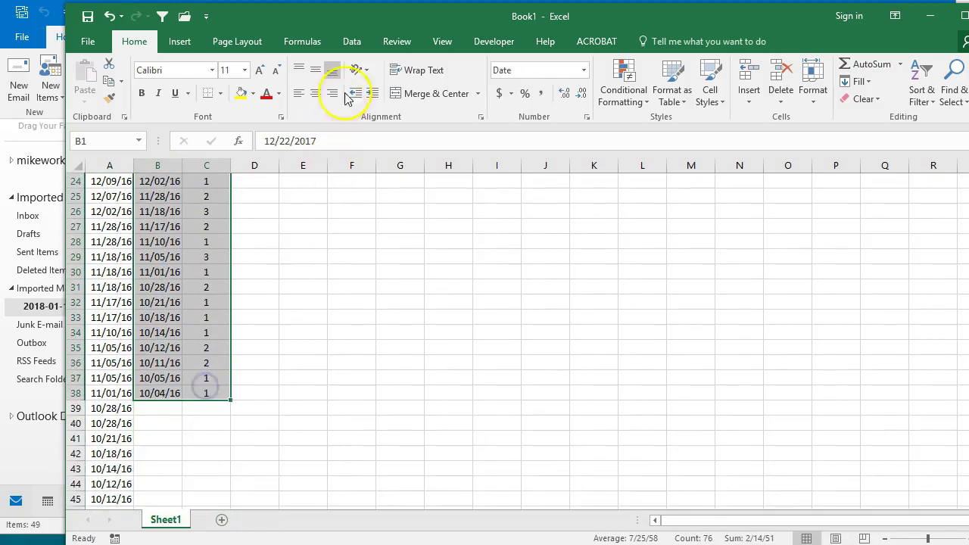
{"action": "left_click", "coordinate": [167, 49]}
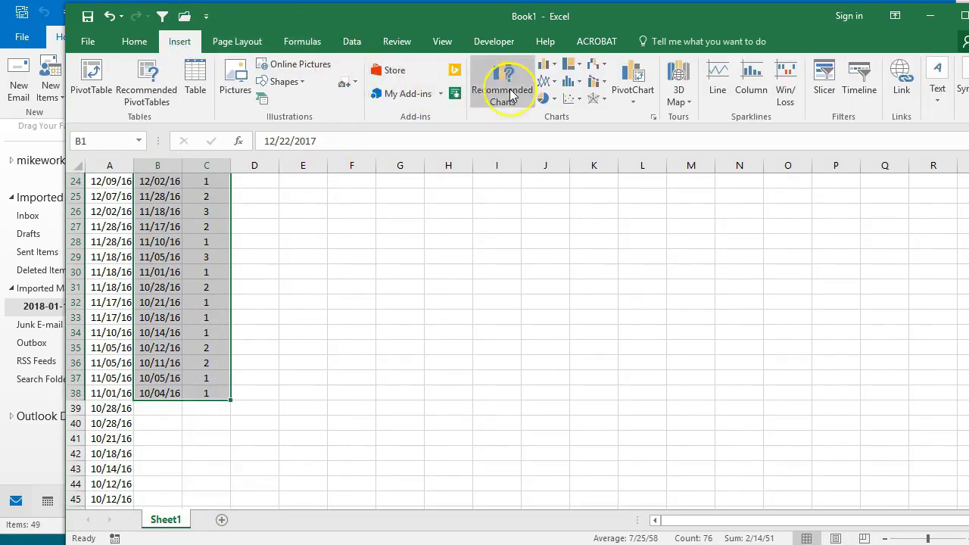
{"action": "left_click", "coordinate": [511, 94]}
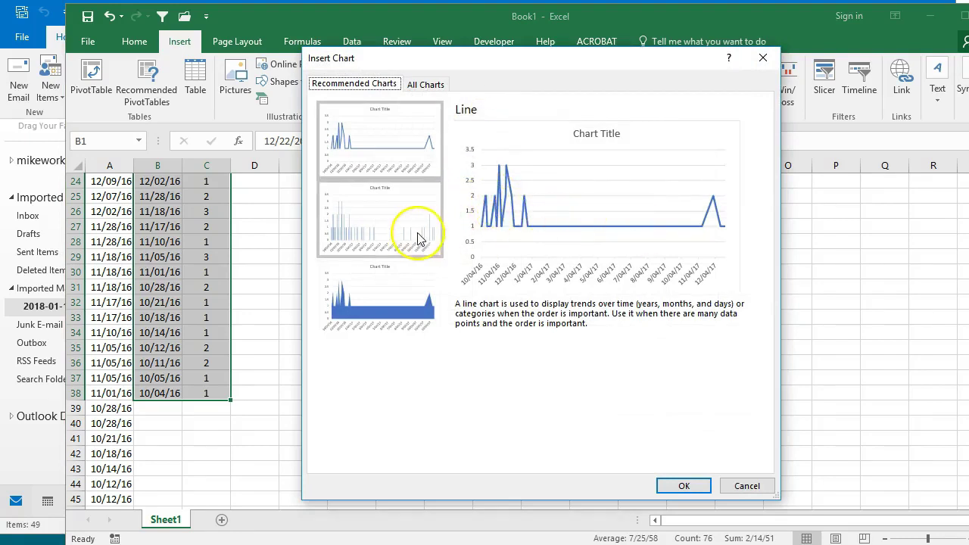
{"action": "left_click", "coordinate": [368, 227]}
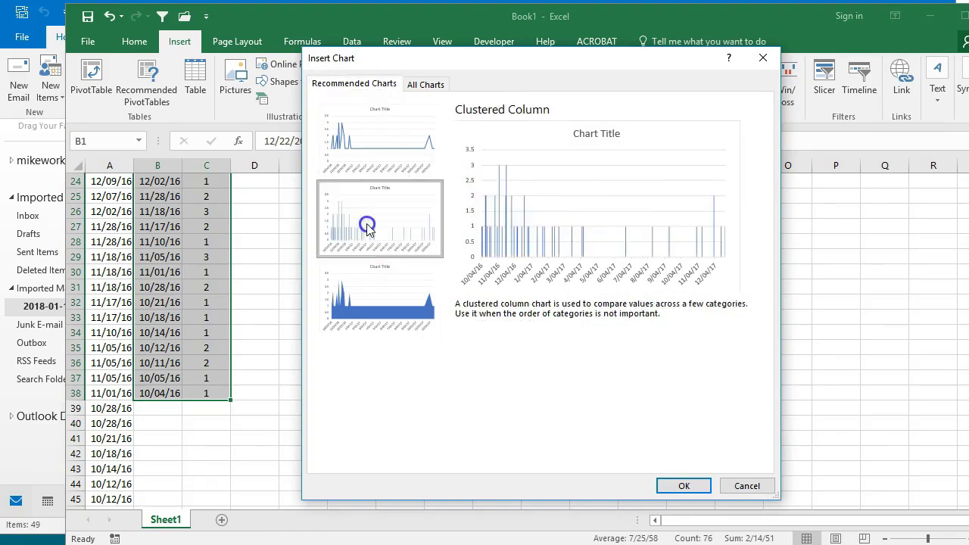
{"action": "left_click", "coordinate": [684, 484]}
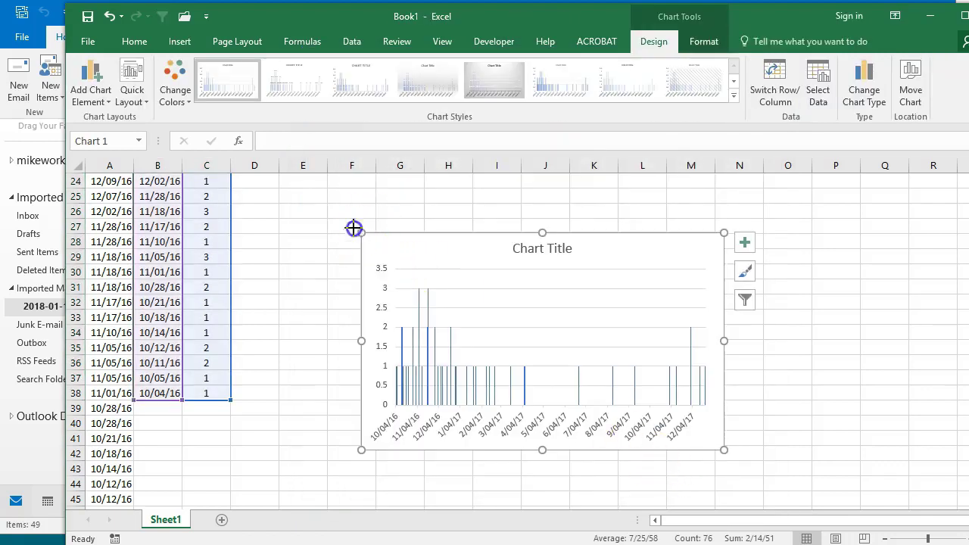
{"action": "left_click_drag", "start_coordinate": [358, 232], "coordinate": [269, 199]}
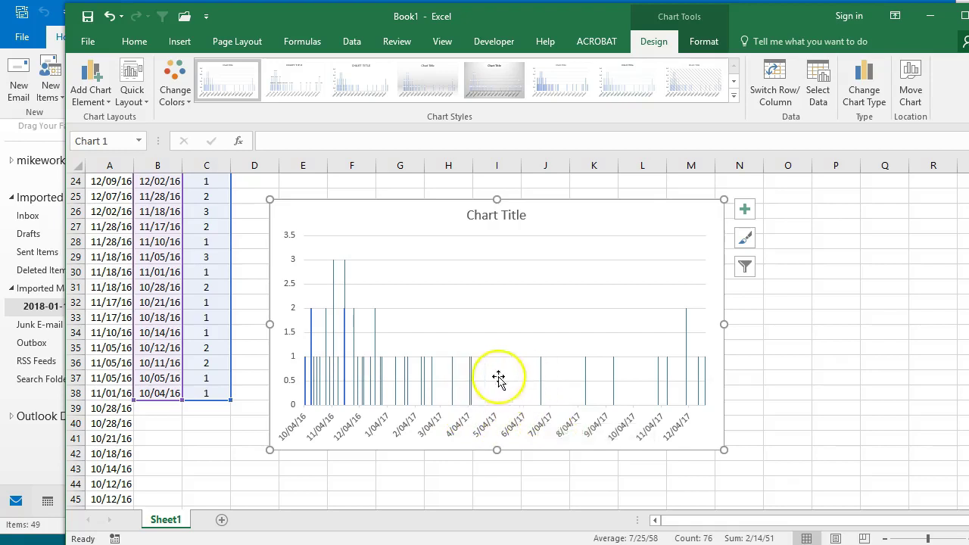
{"action": "left_click", "coordinate": [838, 376]}
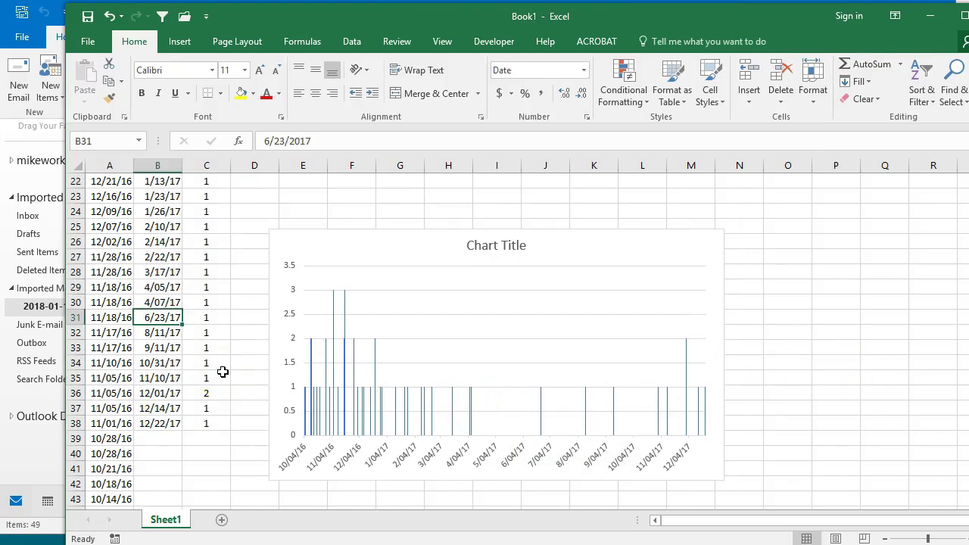
{"action": "left_click", "coordinate": [33, 26]}
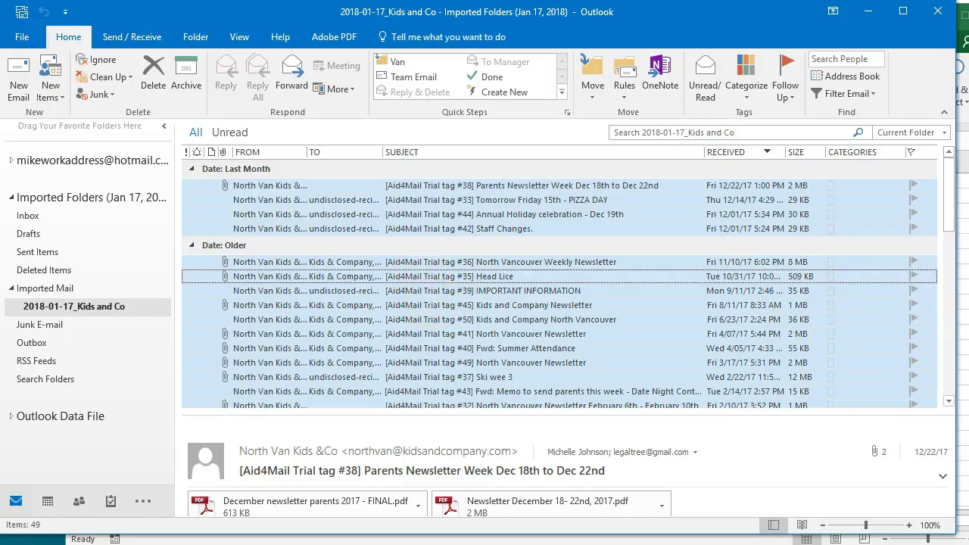
{"action": "left_click", "coordinate": [958, 333]}
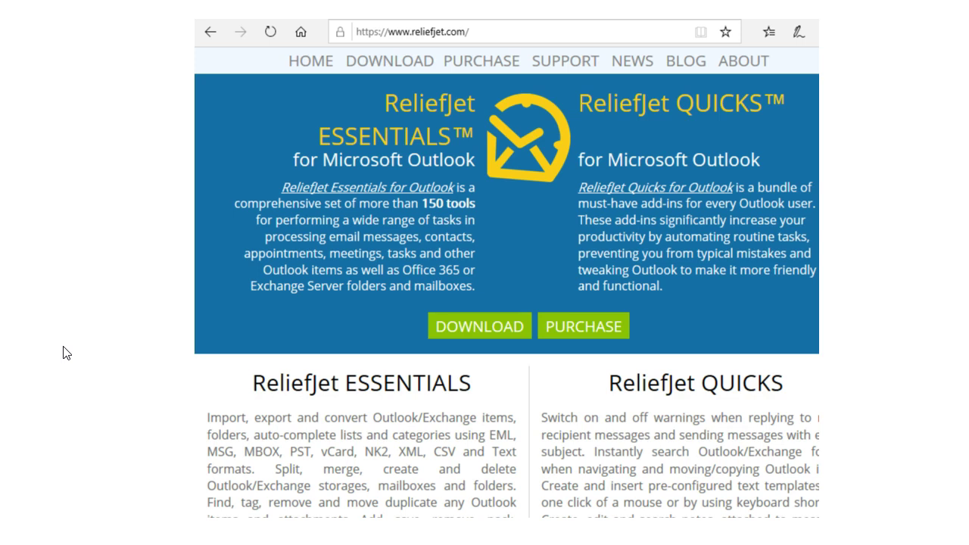
{"action": "left_click", "coordinate": [51, 390]}
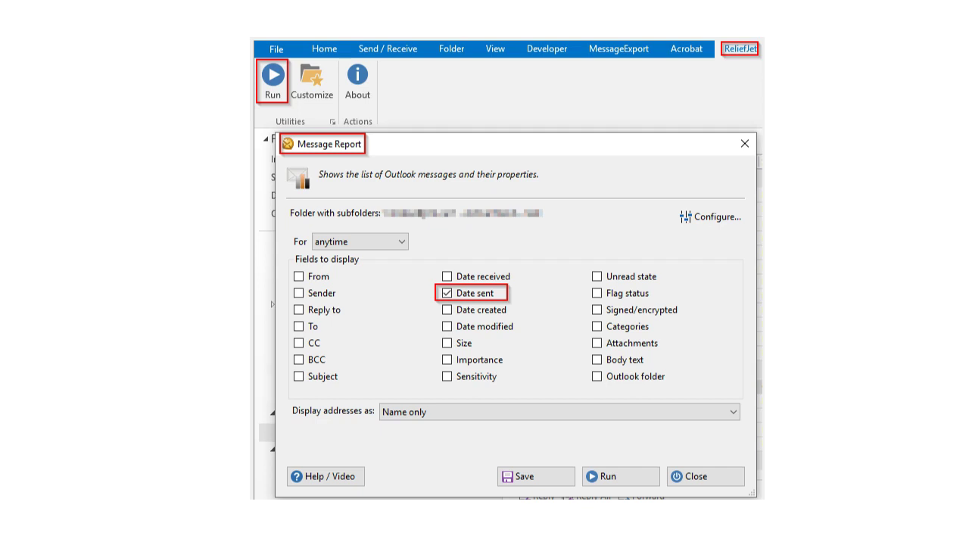
{"action": "left_click", "coordinate": [739, 49]}
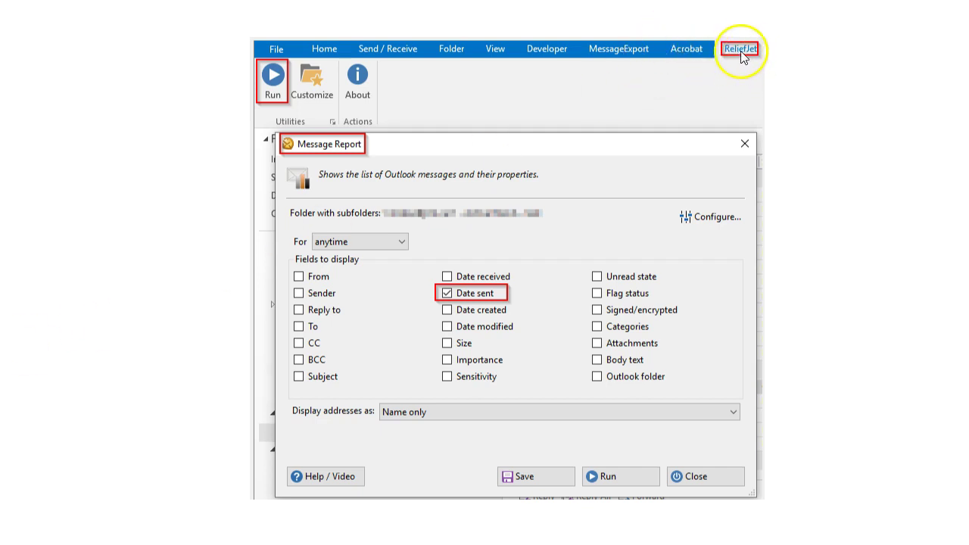